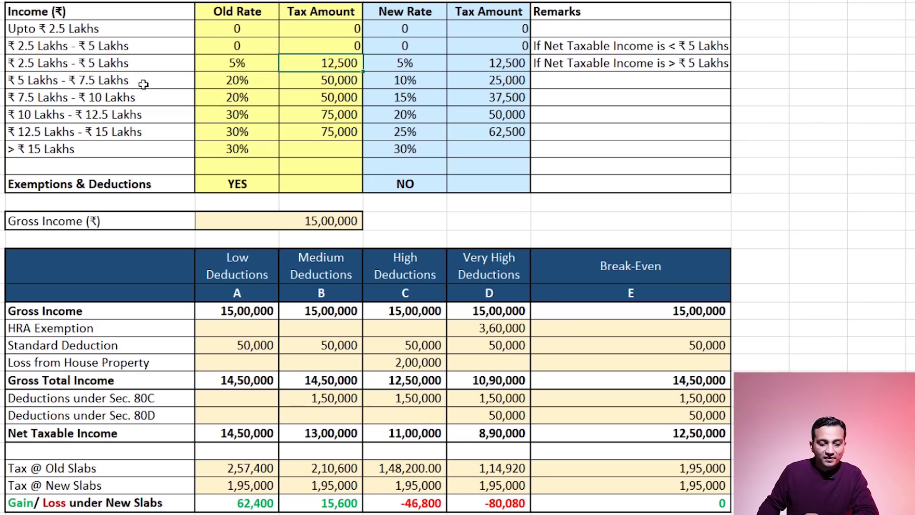
Examine the old-regime tax amounts for each income slab from ₹ 5 Lakhs up to ₹ 15 Lakhs.
left_click(344, 79)
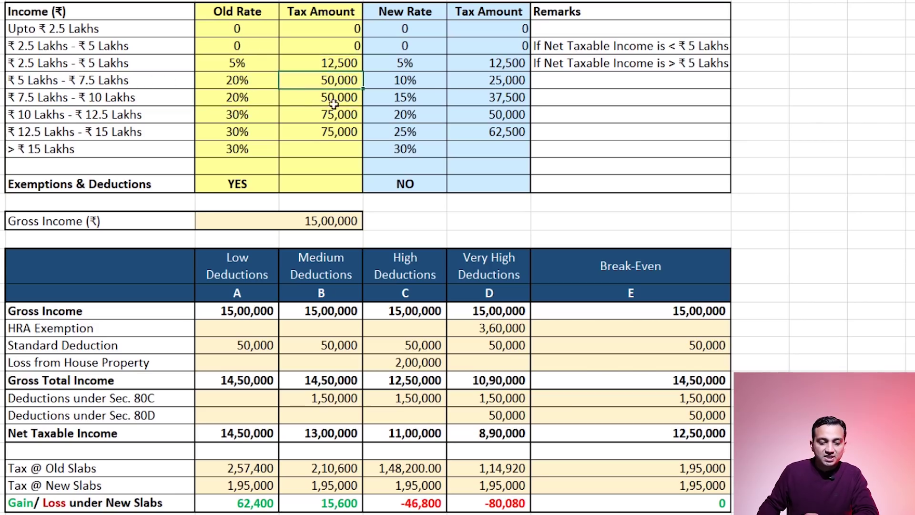
left_click(344, 97)
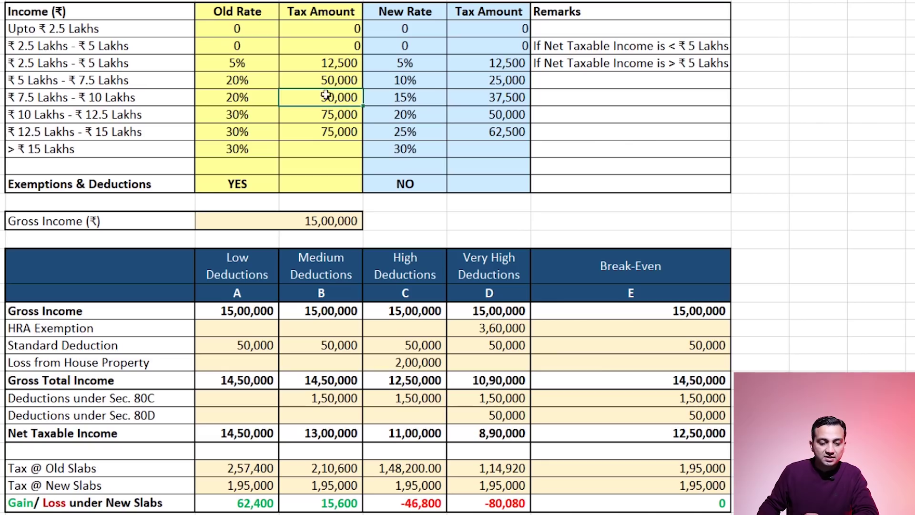
left_click(265, 83)
left_click(324, 83)
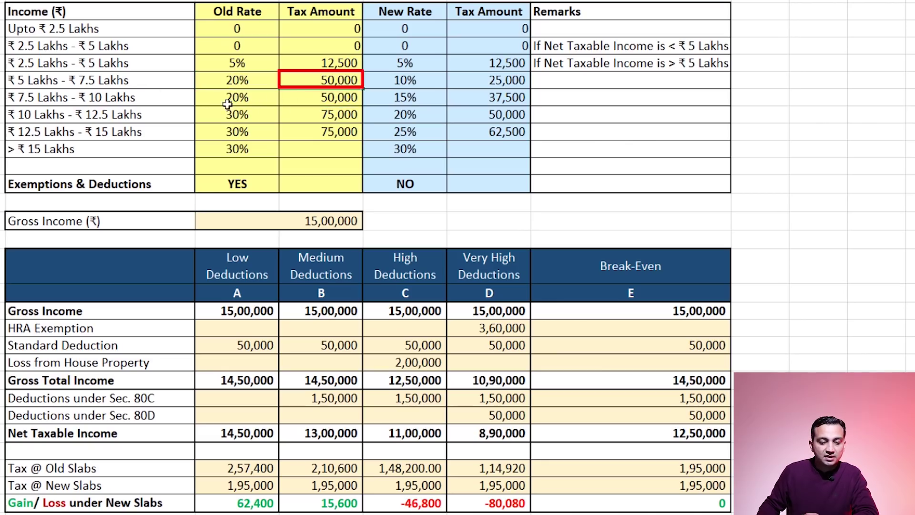
left_click(332, 97)
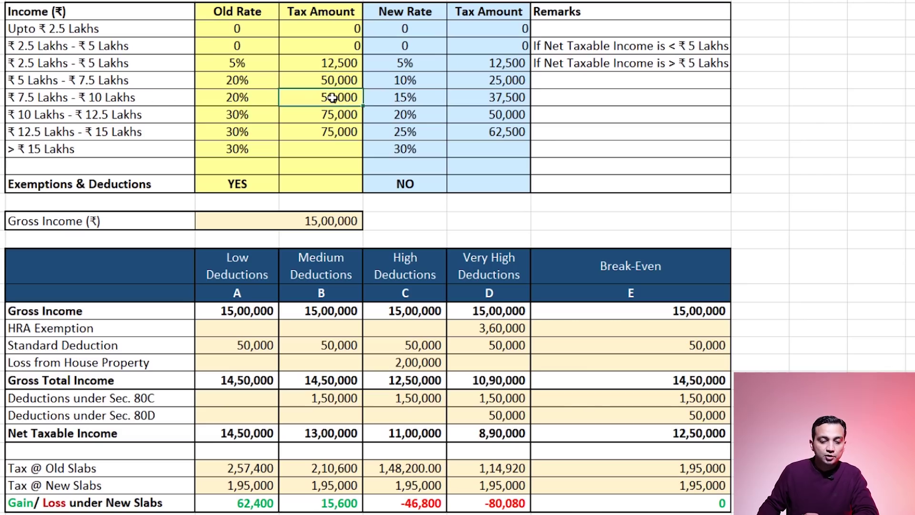
left_click(335, 134)
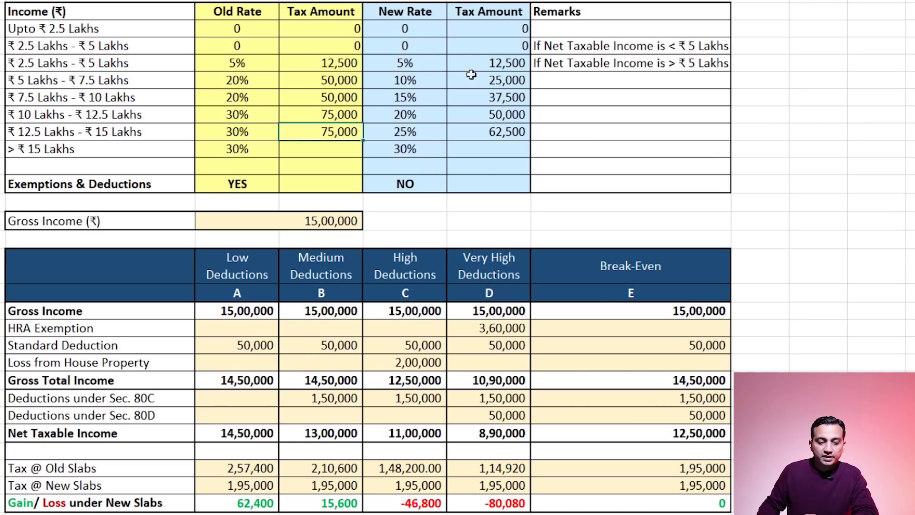
Examine the new-regime rates and tax amounts for each income slab from ₹ 2.5 Lakhs to ₹ 15 Lakhs.
left_click(433, 62)
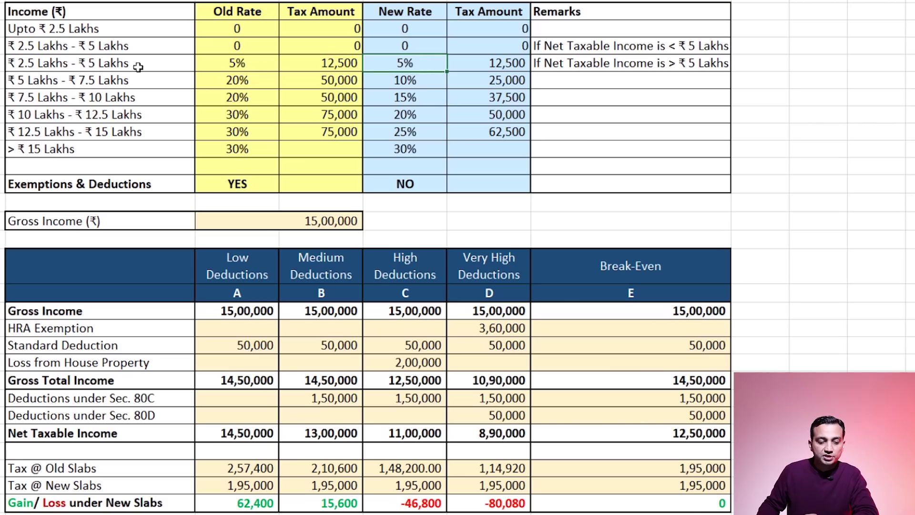
left_click(519, 63)
left_click(433, 81)
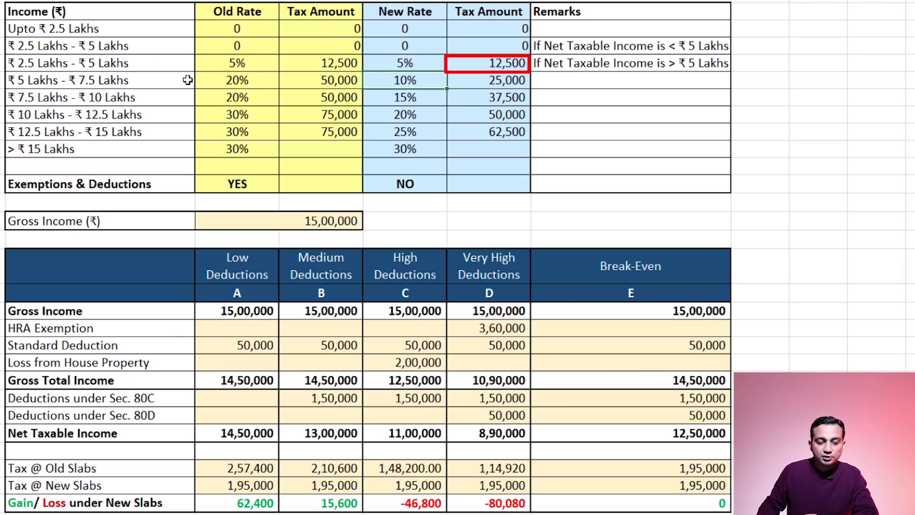
left_click(513, 80)
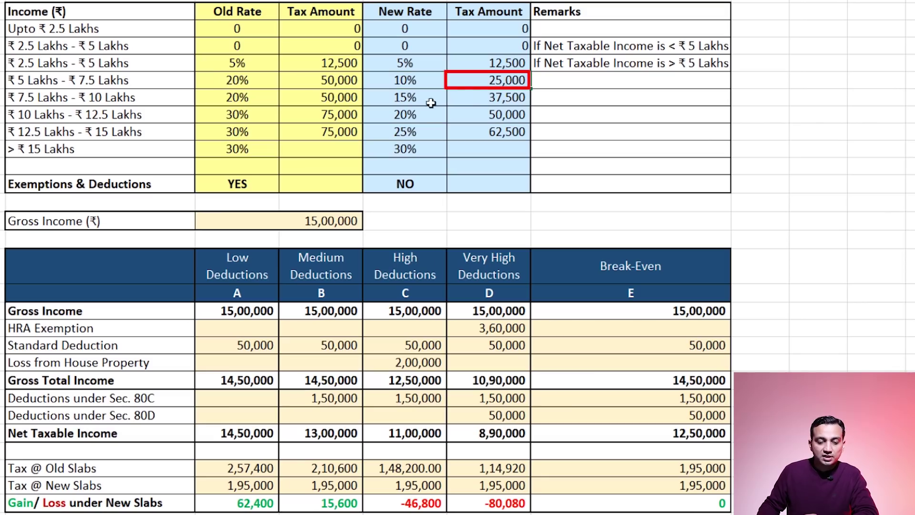
left_click(500, 99)
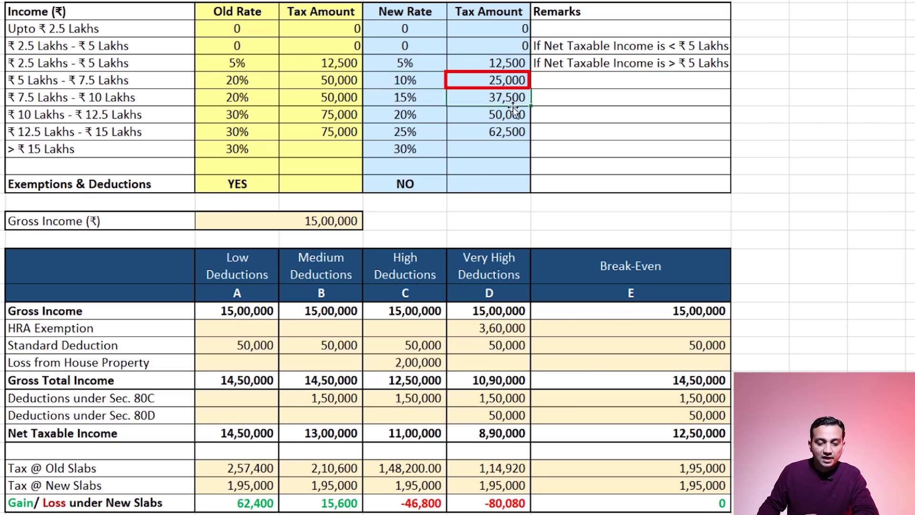
left_click(512, 119)
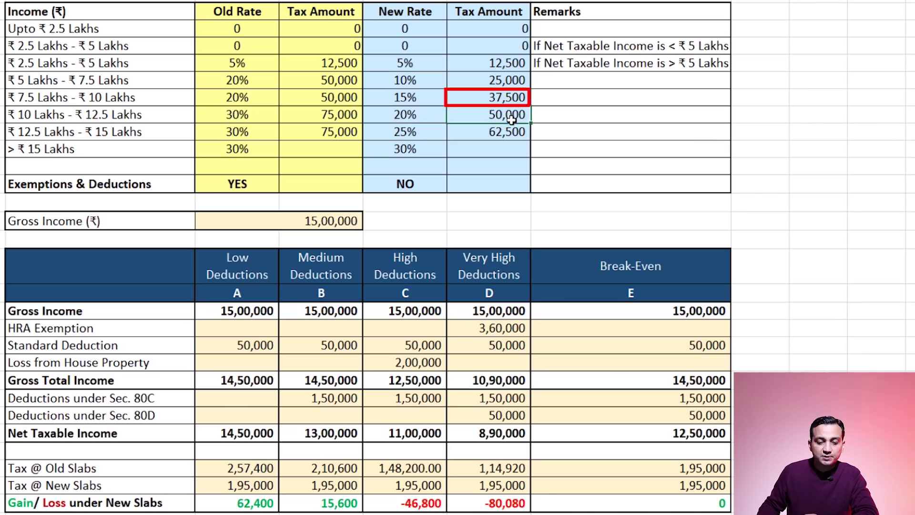
left_click(517, 135)
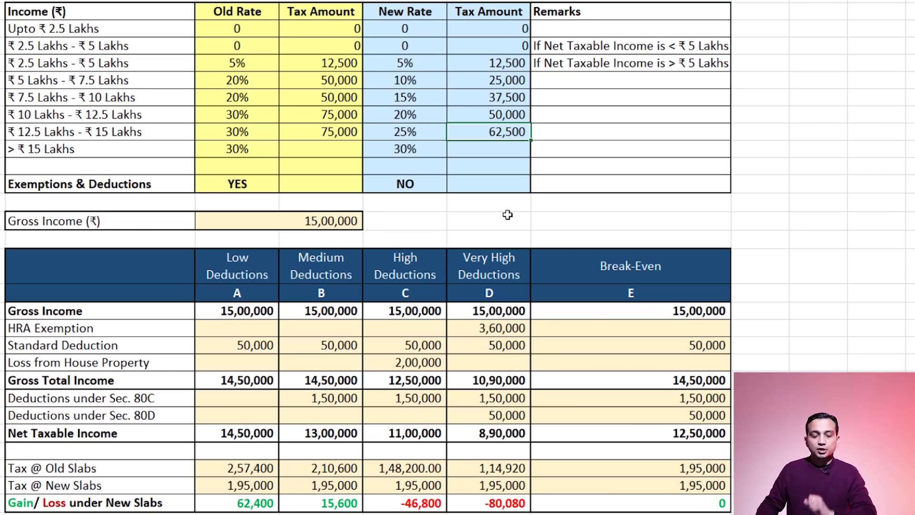
Review the gross income input and the five deduction scenarios, from Low Deductions (A) to Break-Even (E).
left_click(332, 224)
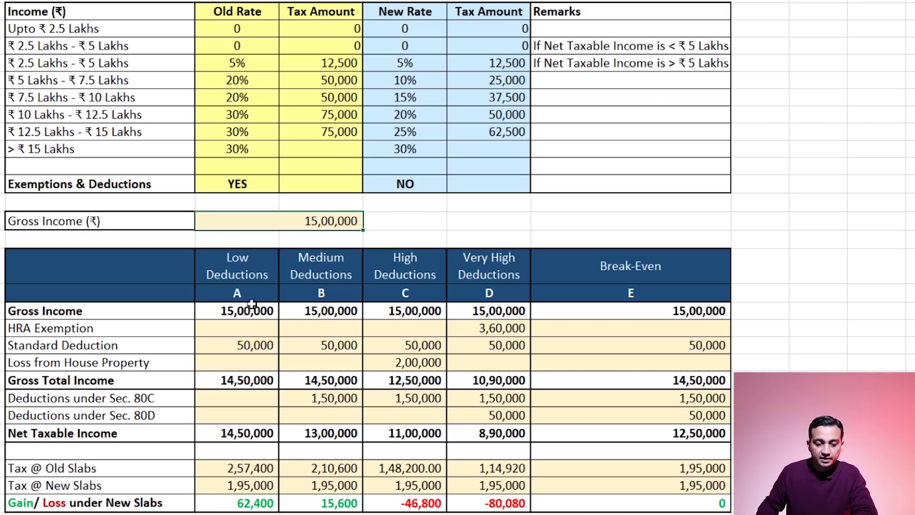
left_click(247, 273)
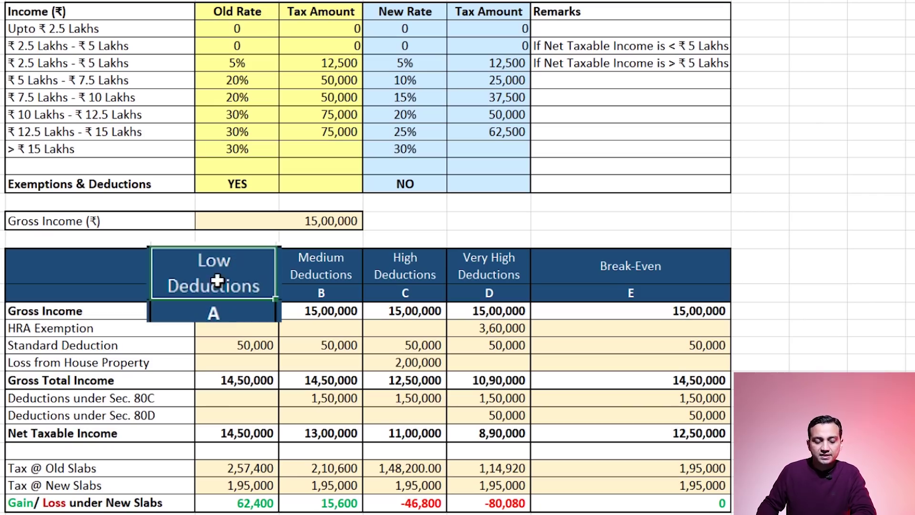
left_click(318, 261)
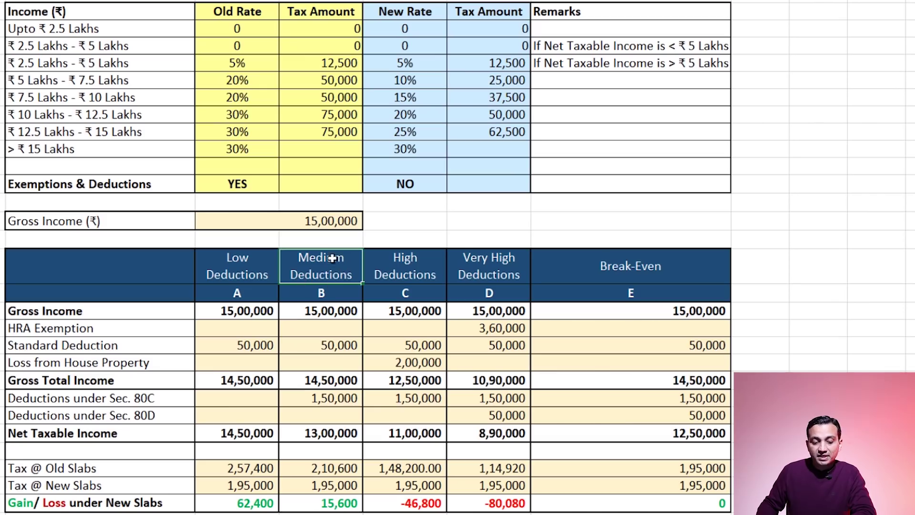
left_click(426, 271)
left_click(482, 254)
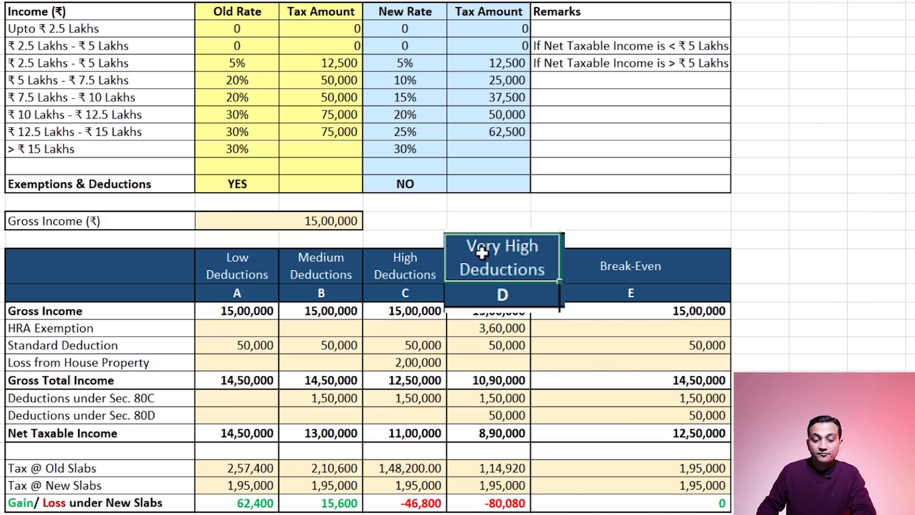
left_click(628, 265)
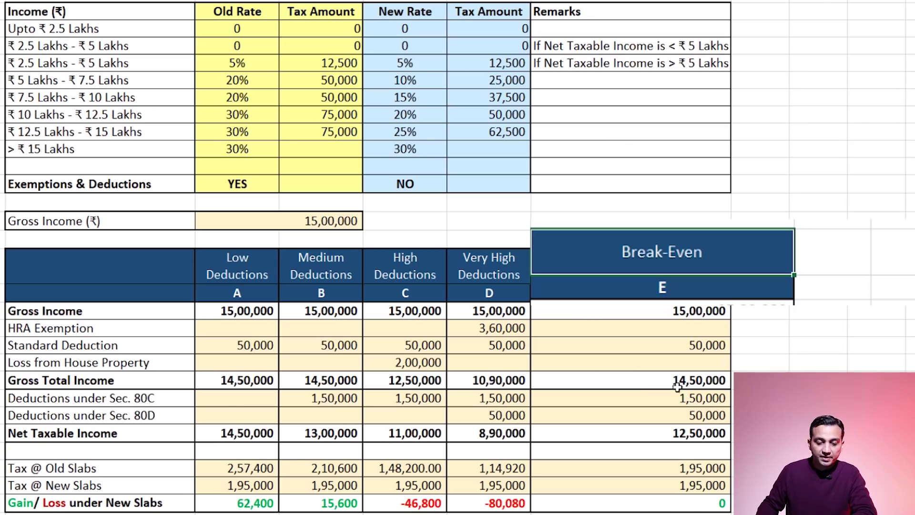
left_click(660, 288)
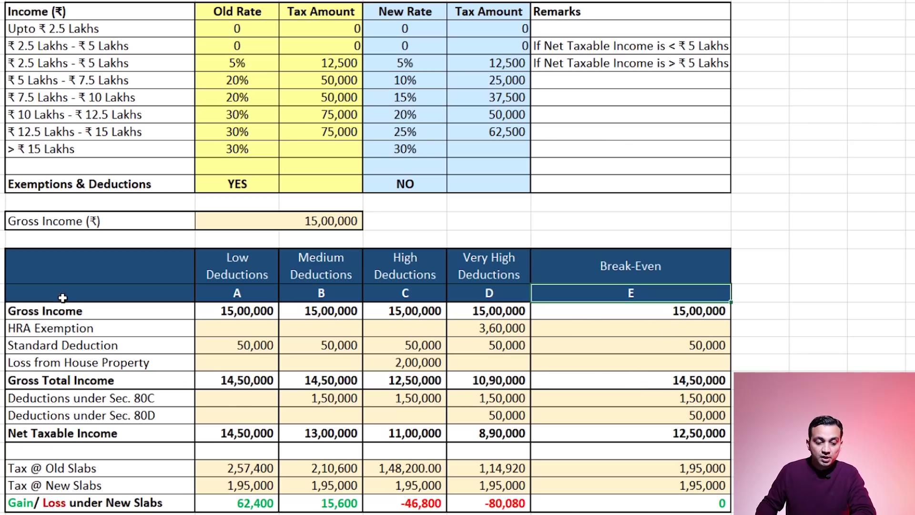
Review the comparison table's row items from Gross Income through HRA, standard and house-property deductions to Sec. 80C and 80D.
left_click(88, 313)
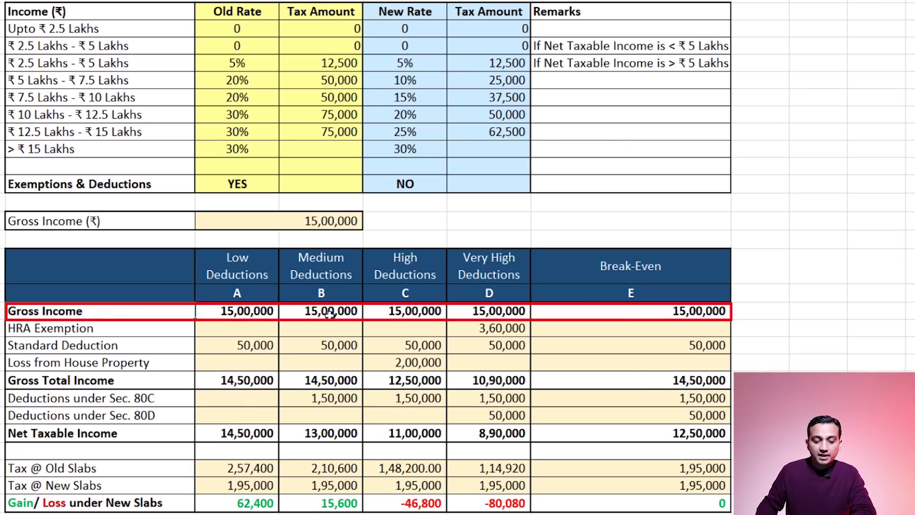
left_click(230, 332)
left_click(143, 331)
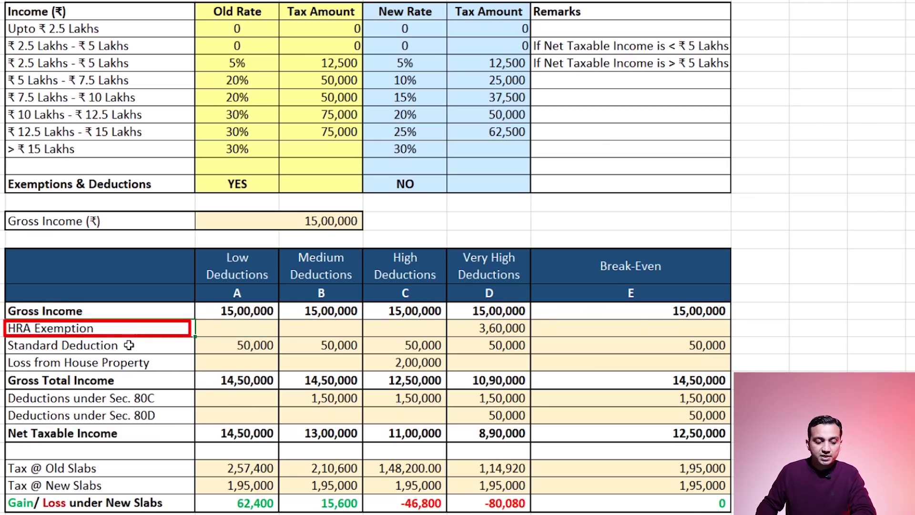
left_click(129, 345)
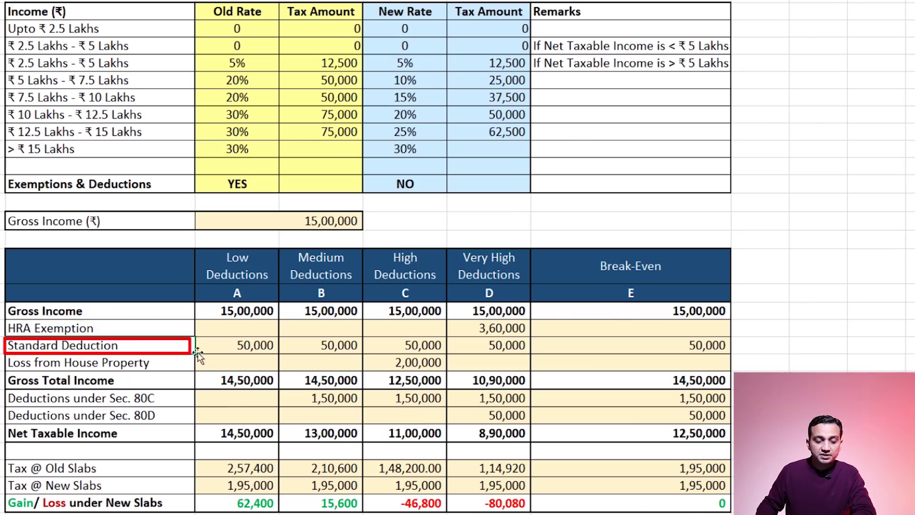
left_click(165, 365)
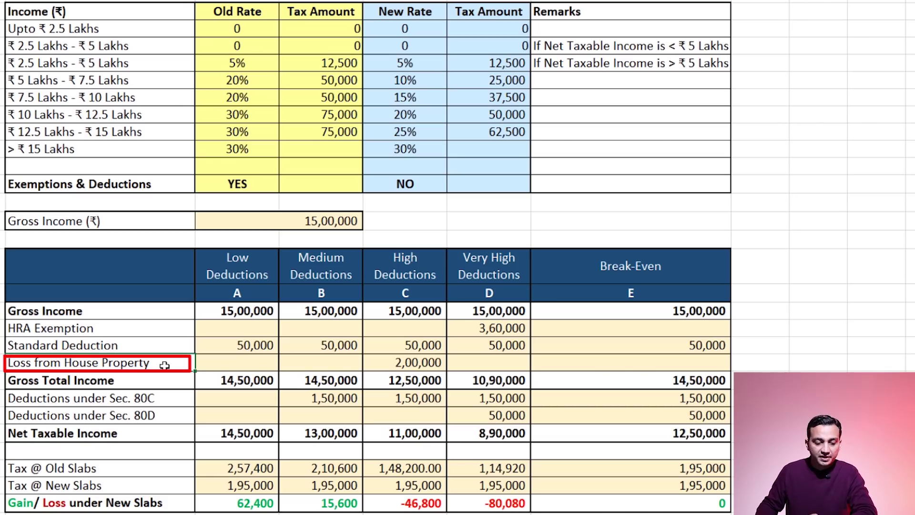
left_click(137, 382)
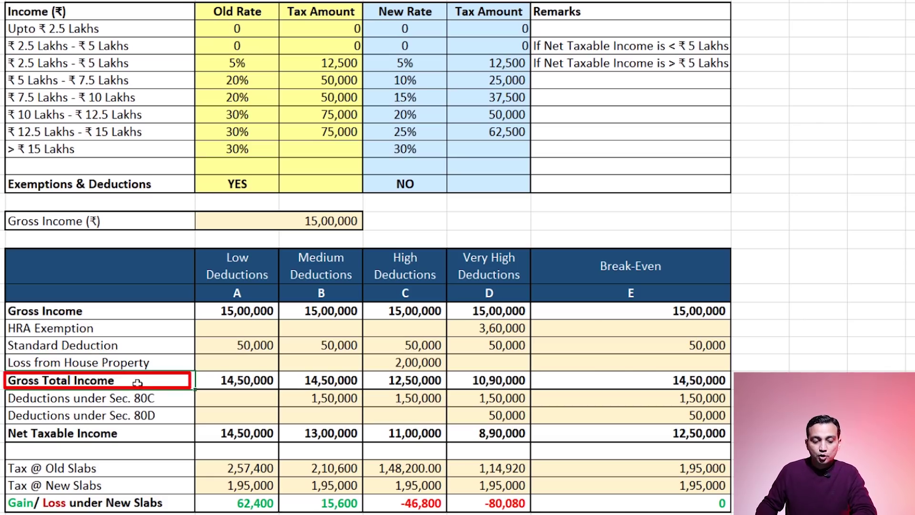
left_click(133, 402)
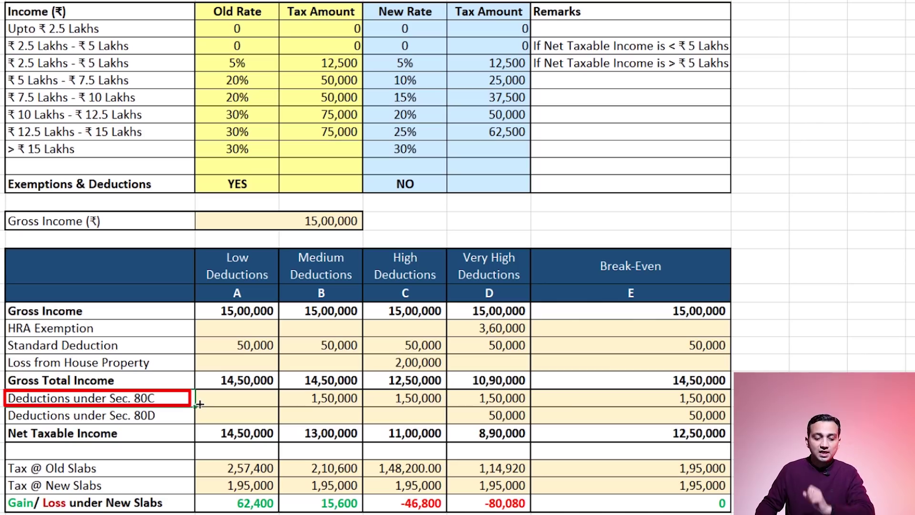
left_click(177, 416)
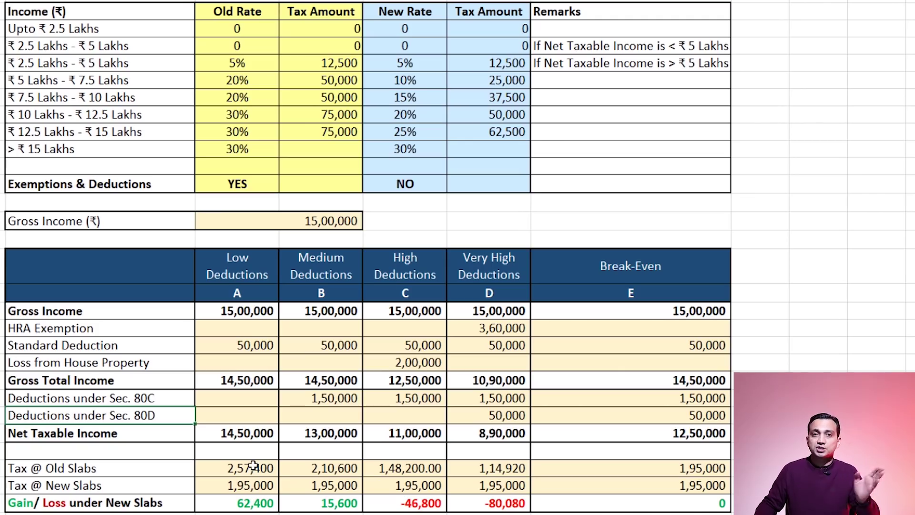
Trace scenario A from gross income and standard deduction to net taxable income, old-slab tax and the matching old rate.
left_click(256, 312)
left_click(255, 352)
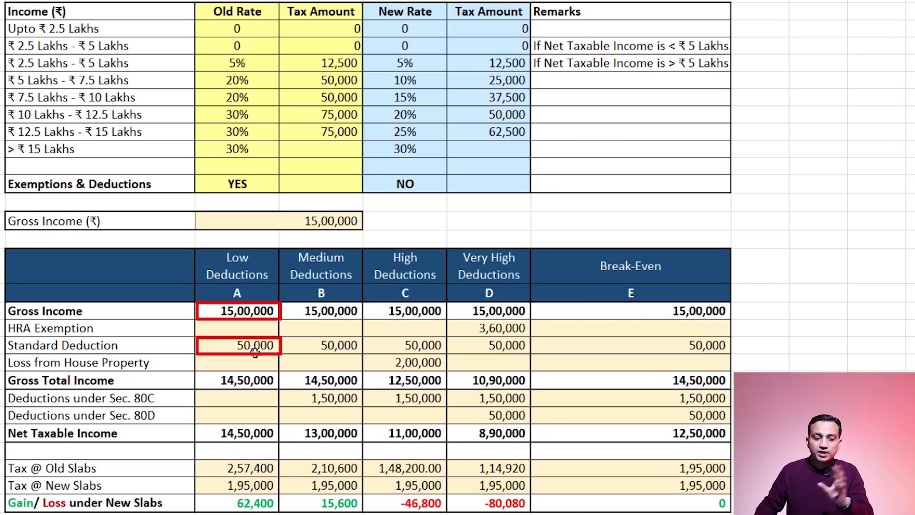
left_click(248, 433)
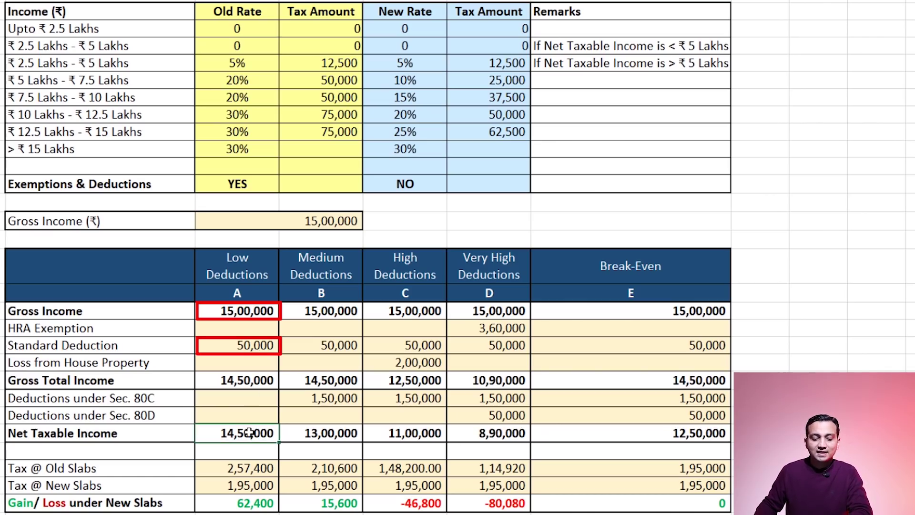
left_click(232, 469)
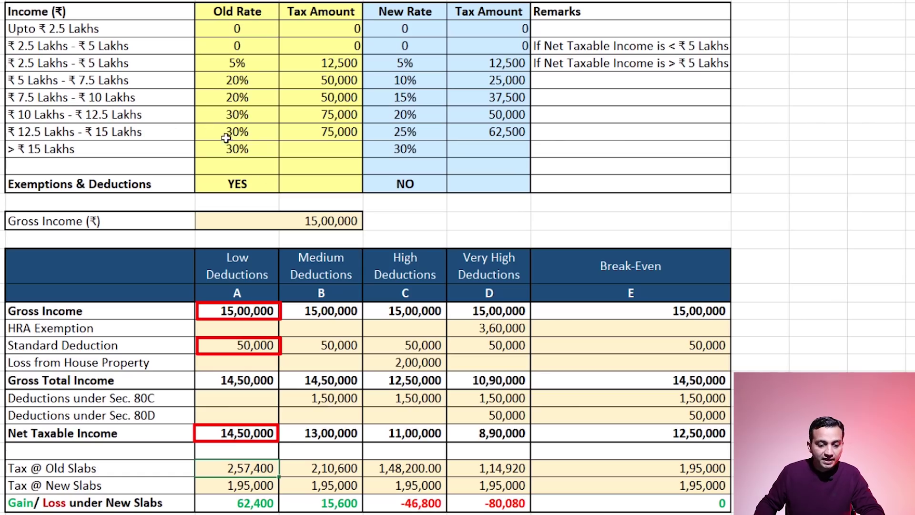
left_click(263, 135)
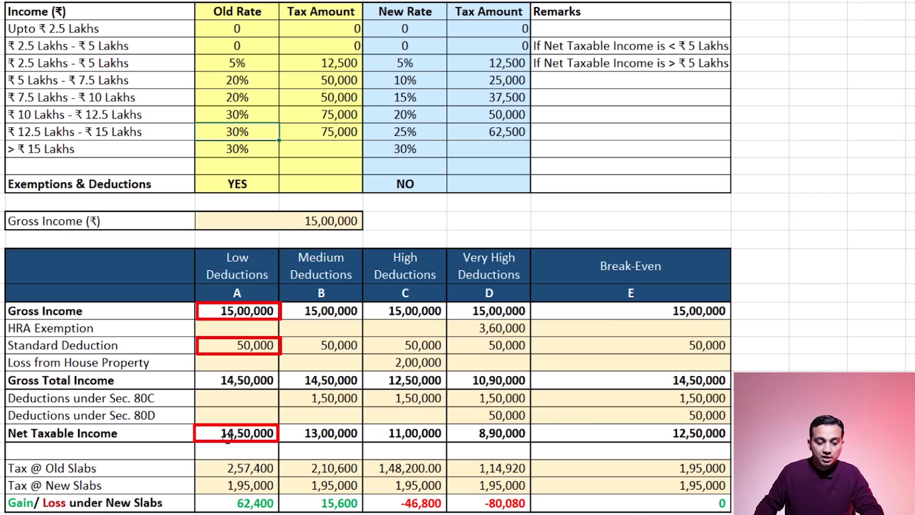
Re-enter scenario A's Tax @ Old Slabs formula as the sum of D7:D9 plus (0.3*450000), with the whole bracketed total multiplied by the cess factor.
left_click(266, 469)
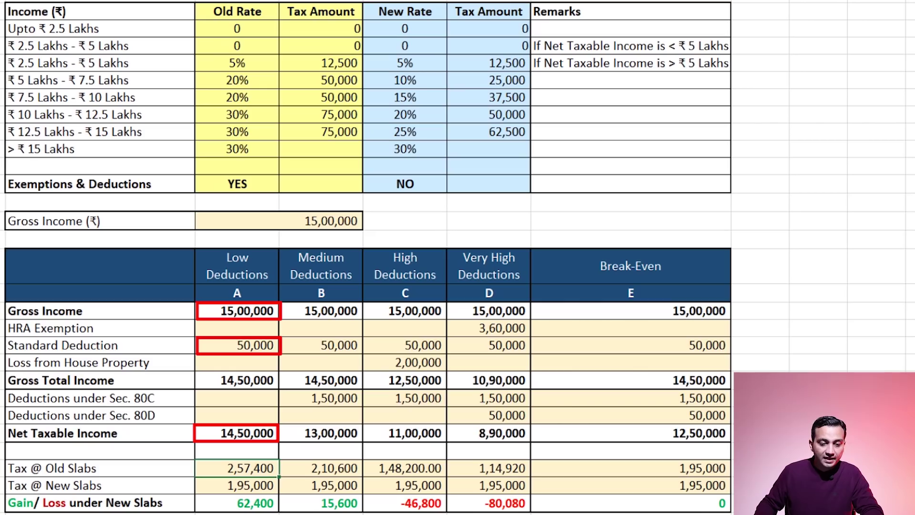
key("F2")
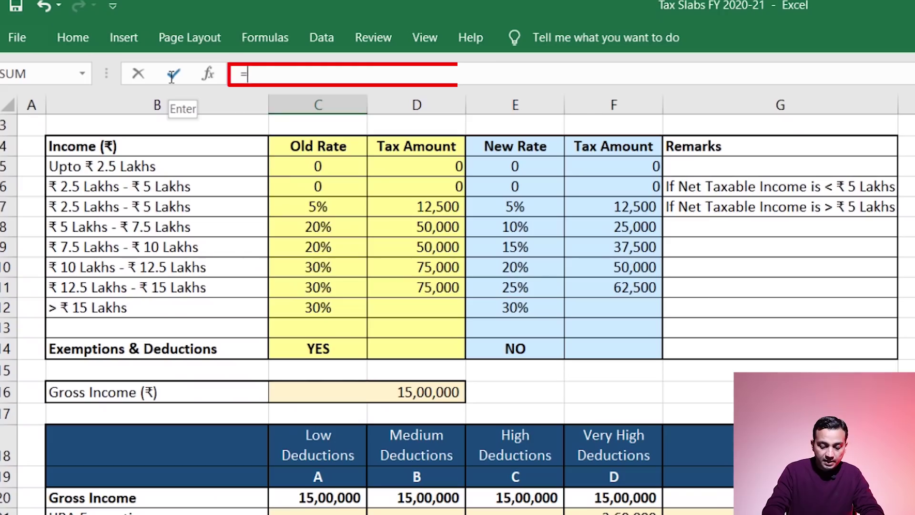
type("sum(")
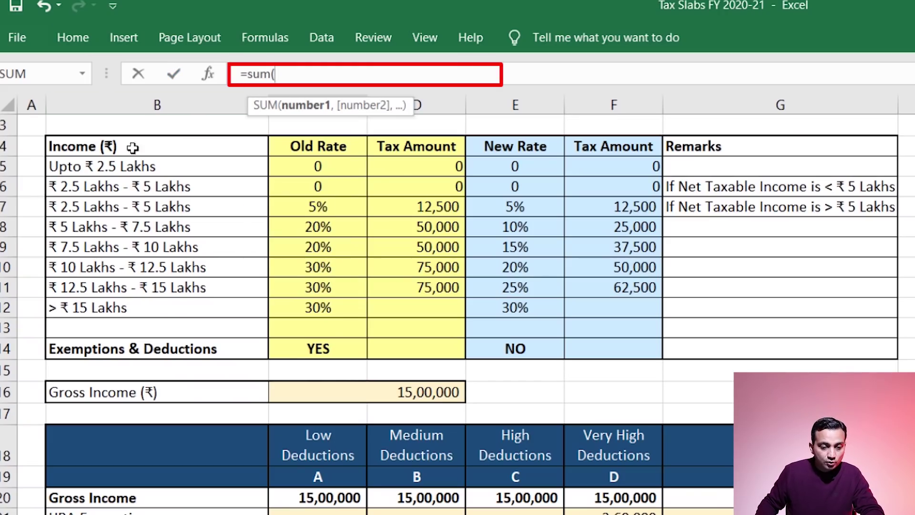
left_click_drag(437, 206, 449, 246)
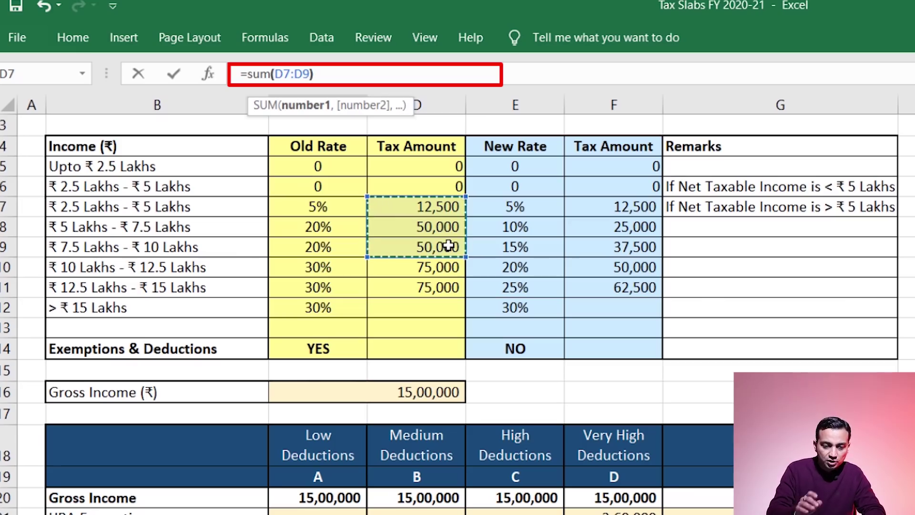
type(")")
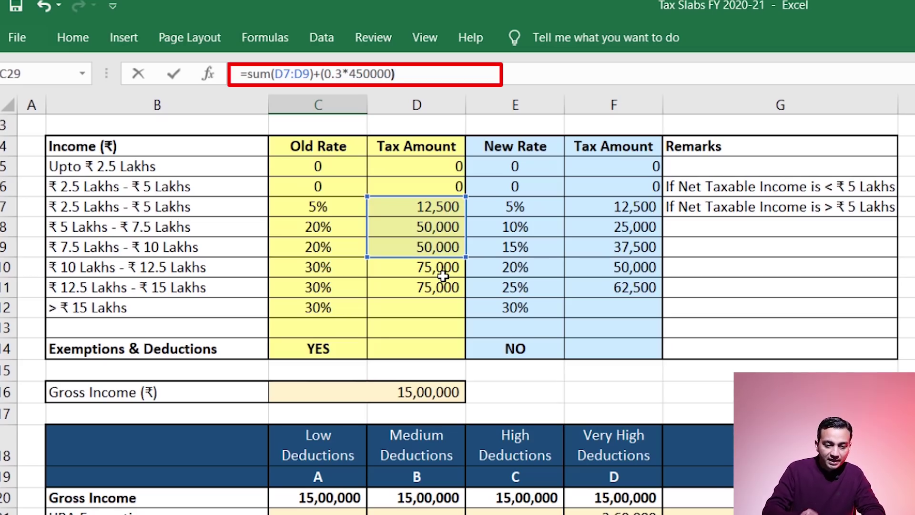
left_click(250, 74)
type("(")
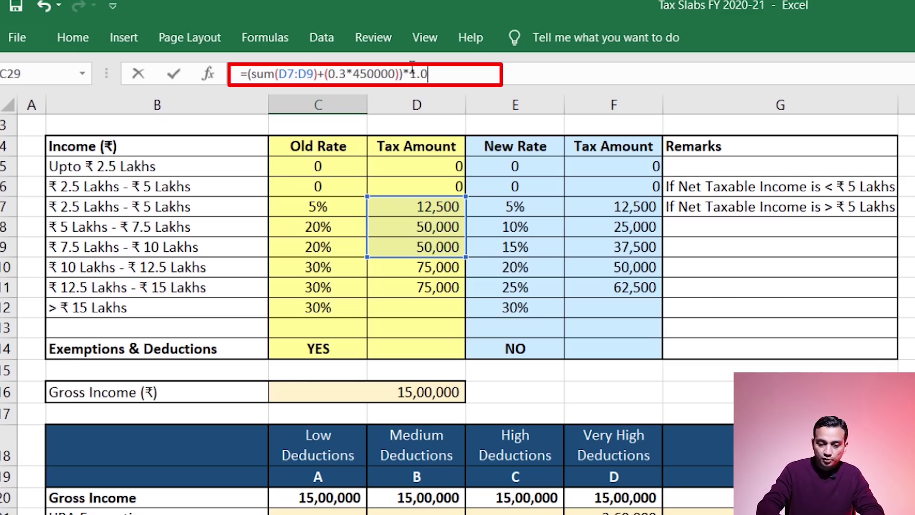
key("Return")
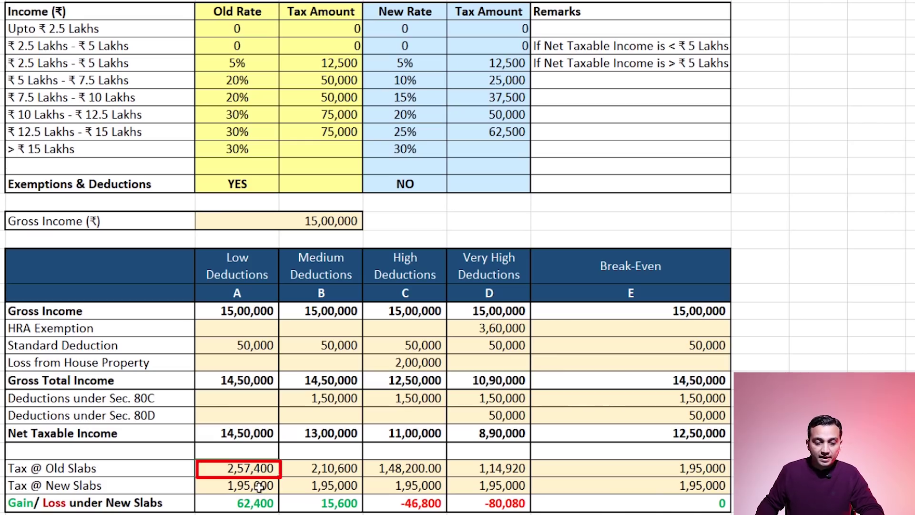
Examine scenario A's Tax @ New Slabs and the new-slab tax amounts in F7:F11 that feed it.
left_click(238, 486)
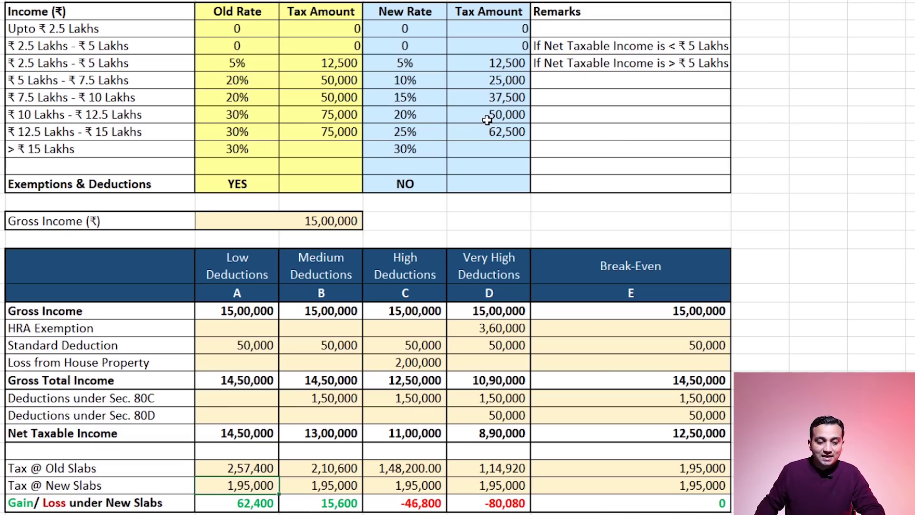
left_click(503, 134)
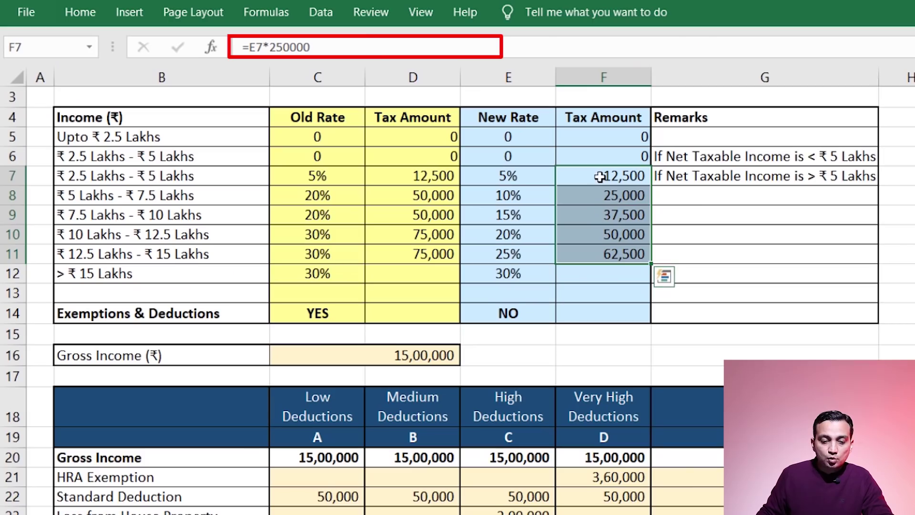
left_click_drag(491, 63, 497, 130)
left_click_drag(613, 254, 613, 254)
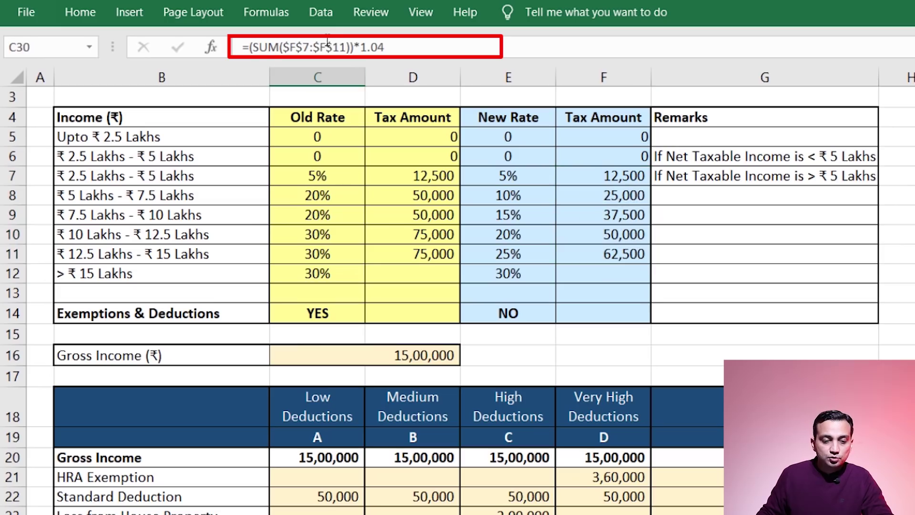
Re-enter scenario A's Tax @ New Slabs formula in C30 as =(sum(F7:F11)*1.04).
left_click(327, 47)
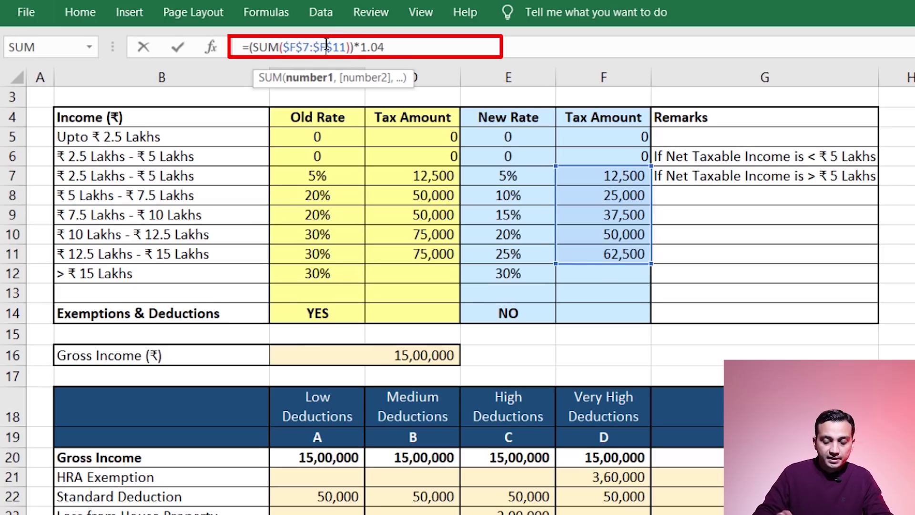
left_click_drag(419, 48, 251, 47)
key("BackSpace")
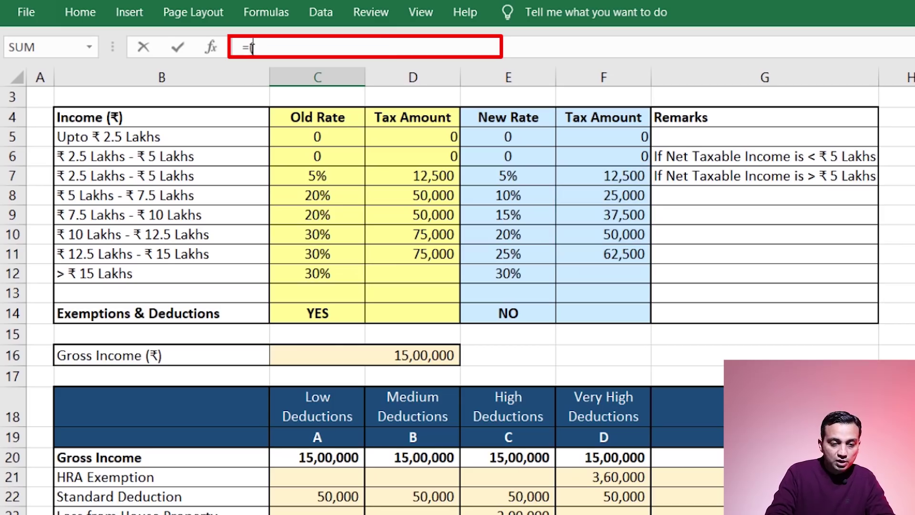
type("sum")
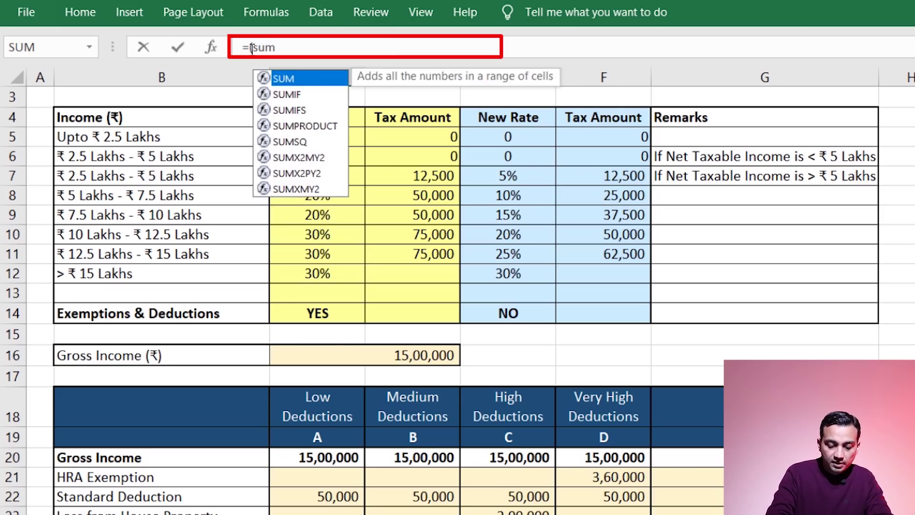
type("(")
left_click_drag(620, 175, 629, 257)
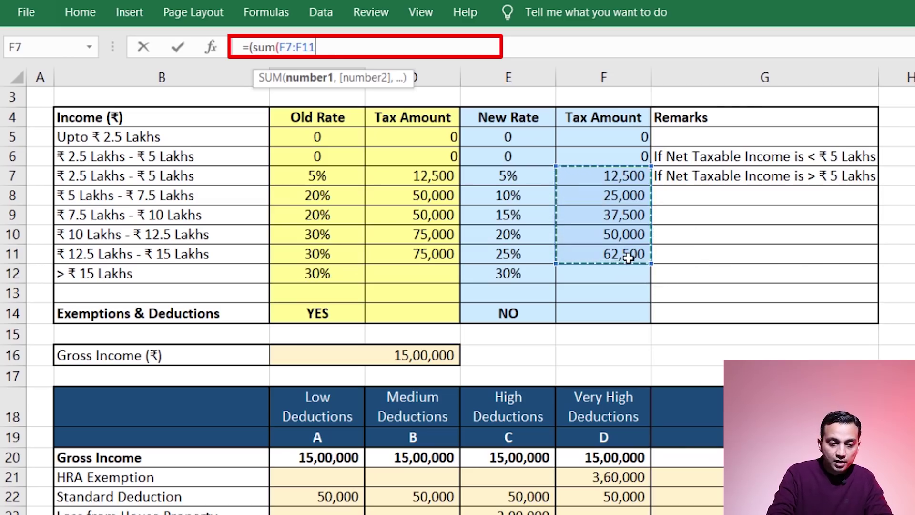
type(")*1.04")
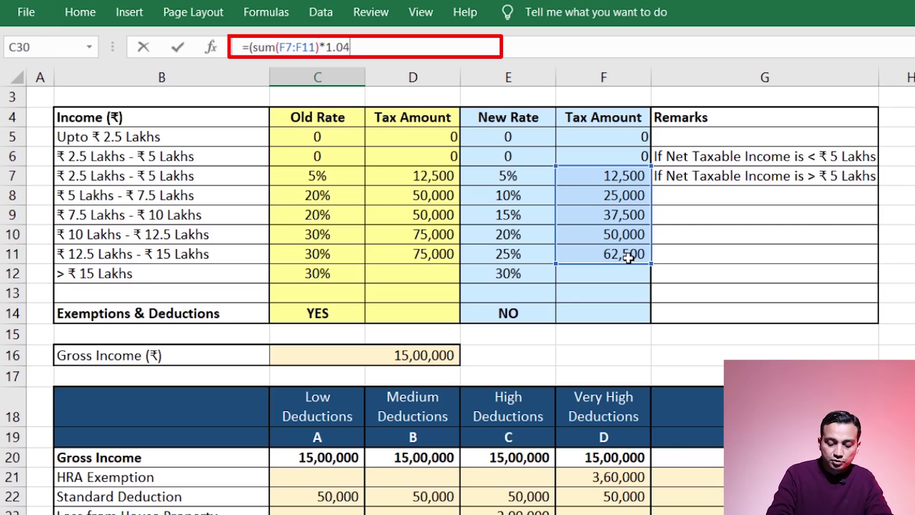
type(")")
key("Return")
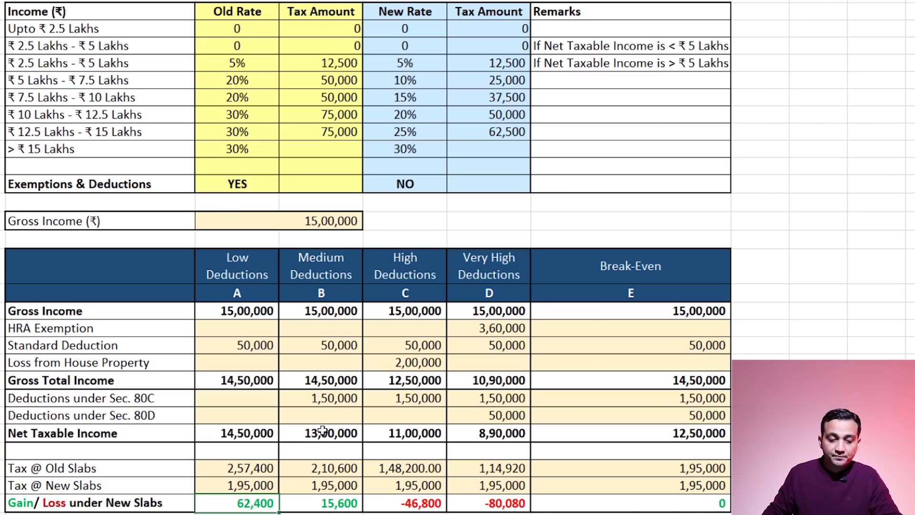
Trace scenario B from standard deduction and Sec. 80C deduction to old-slab tax and the gain or loss under new slabs.
left_click(335, 345)
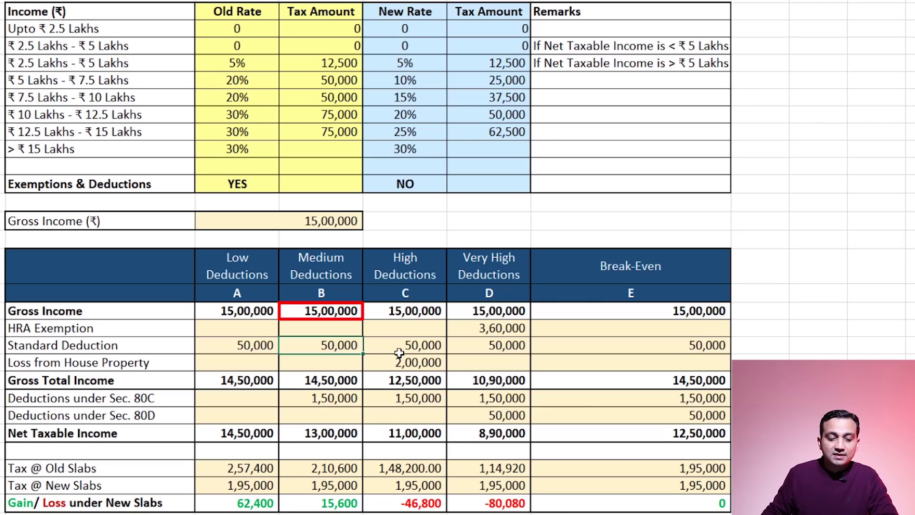
left_click(342, 400)
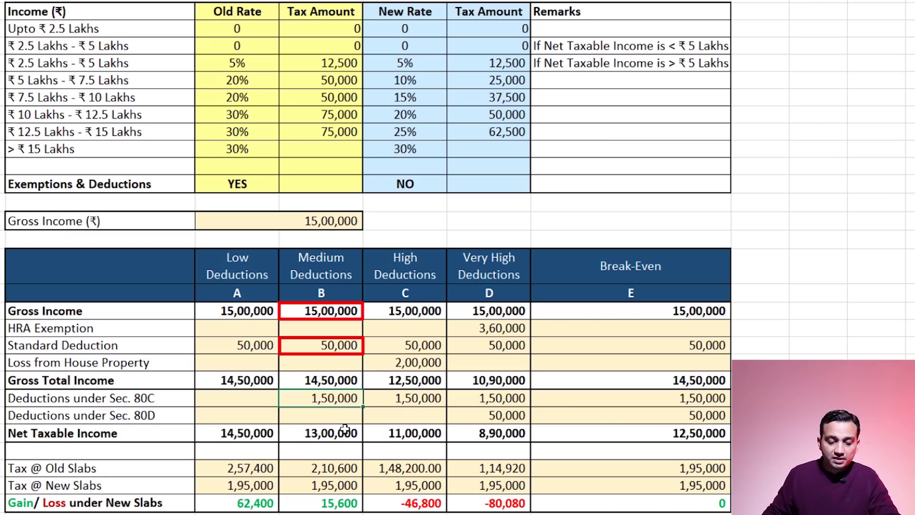
left_click(347, 468)
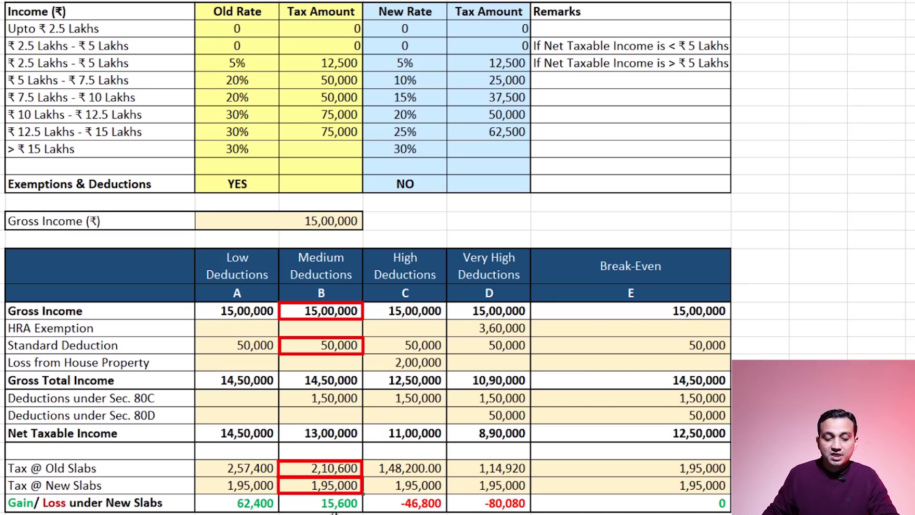
left_click(337, 507)
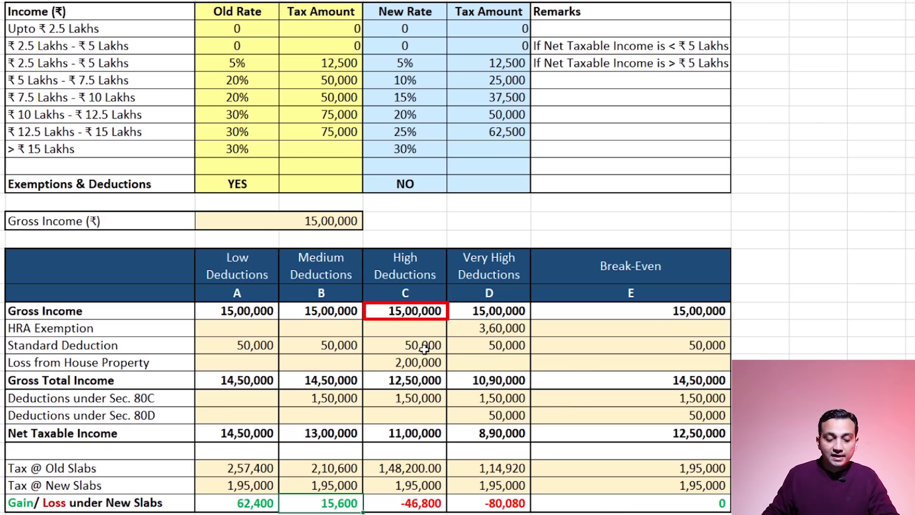
Trace scenario C from standard deduction, house-property loss and Sec. 80C through net taxable income to both slab taxes and the gain or loss.
left_click(424, 349)
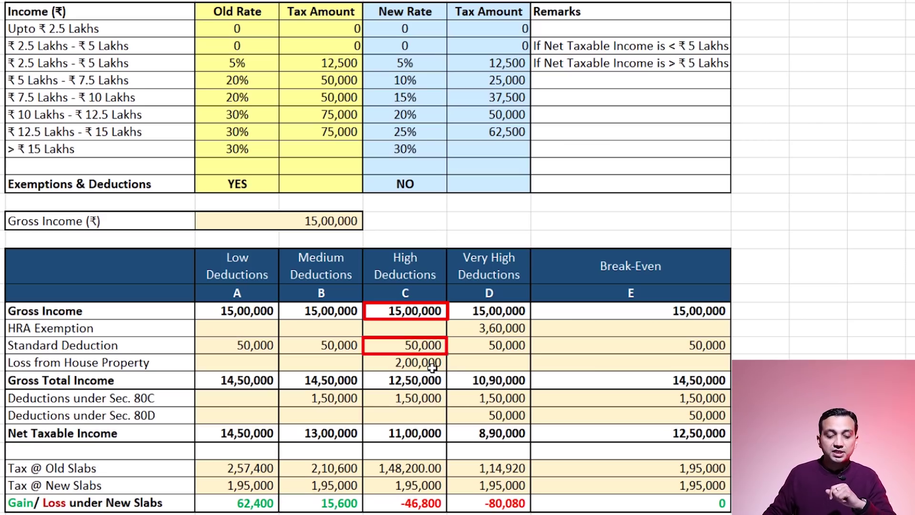
left_click(428, 364)
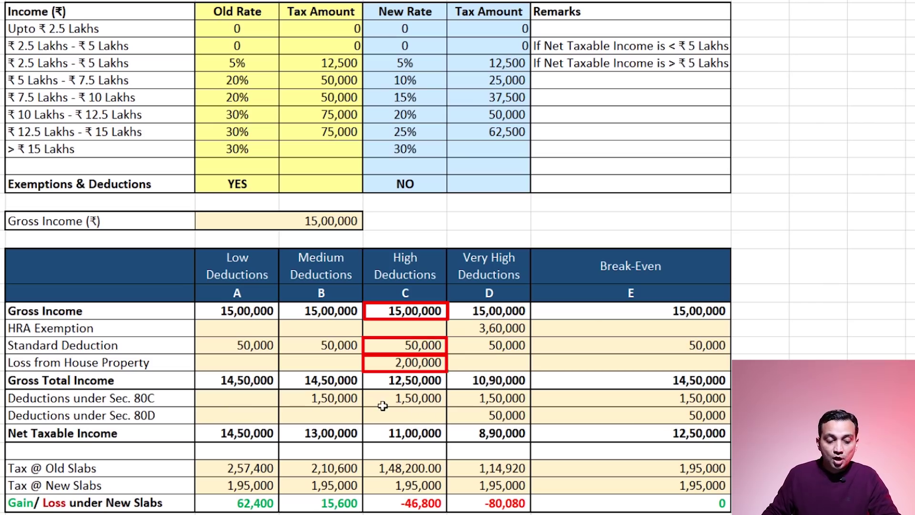
left_click(427, 400)
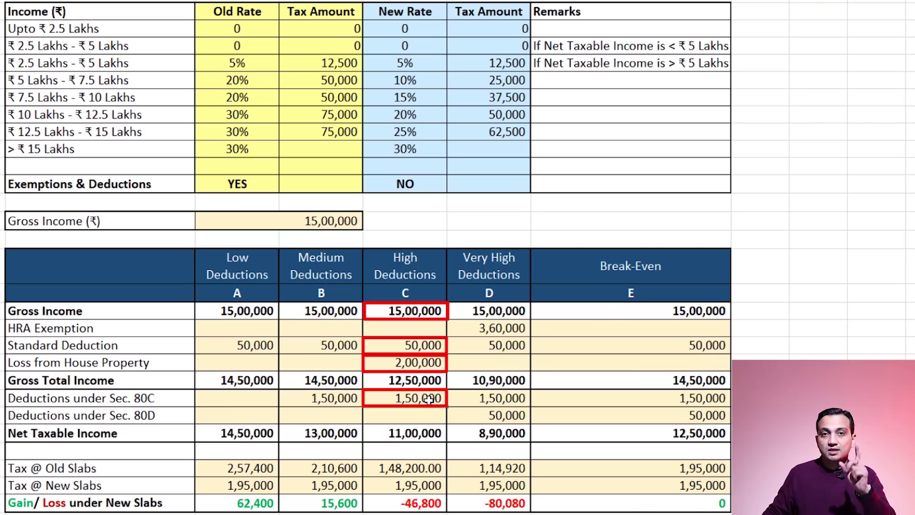
left_click(430, 435)
key("F4")
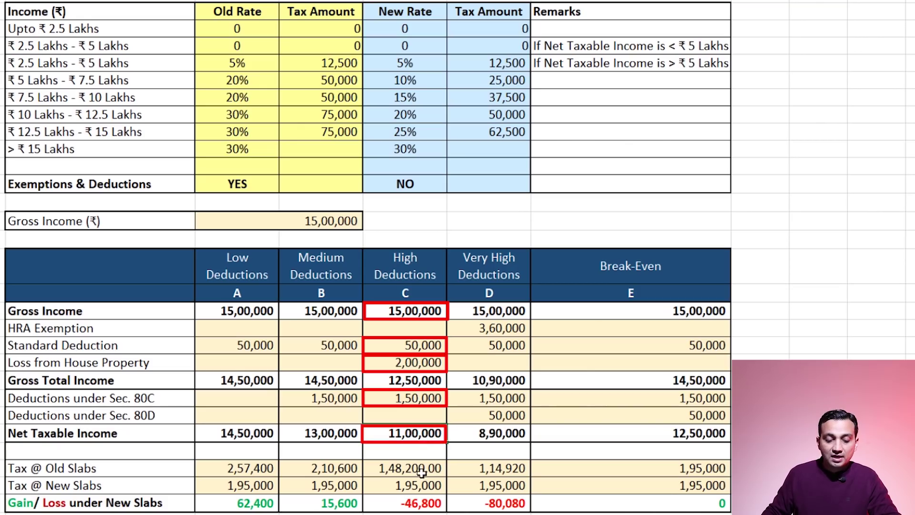
left_click(429, 473)
key("F4")
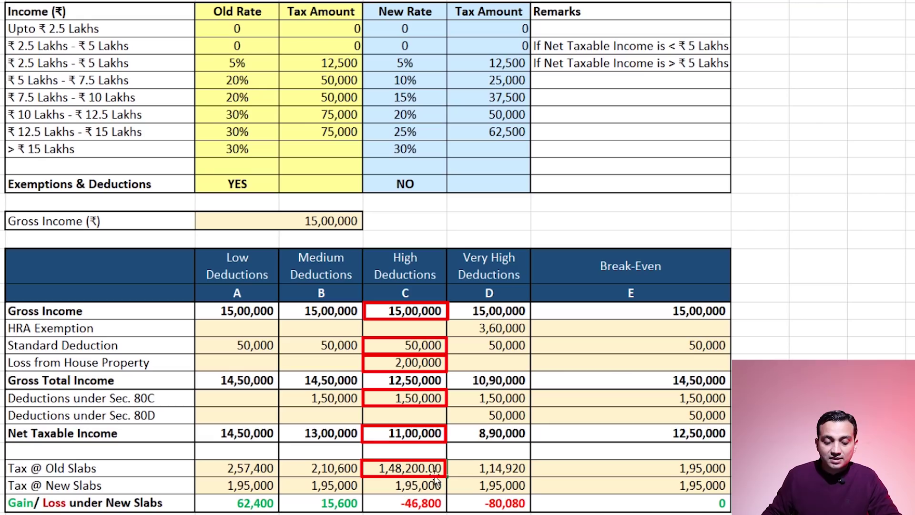
left_click(420, 490)
key("F4")
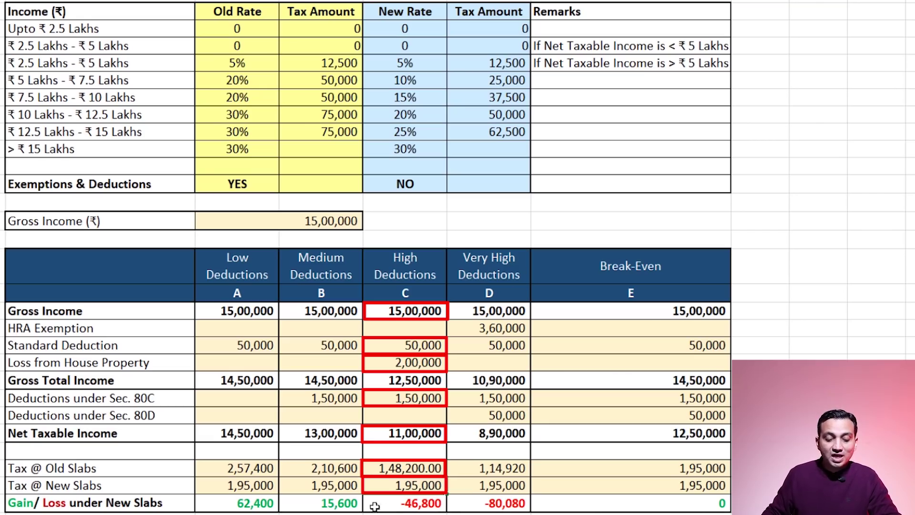
left_click(420, 501)
key("F4")
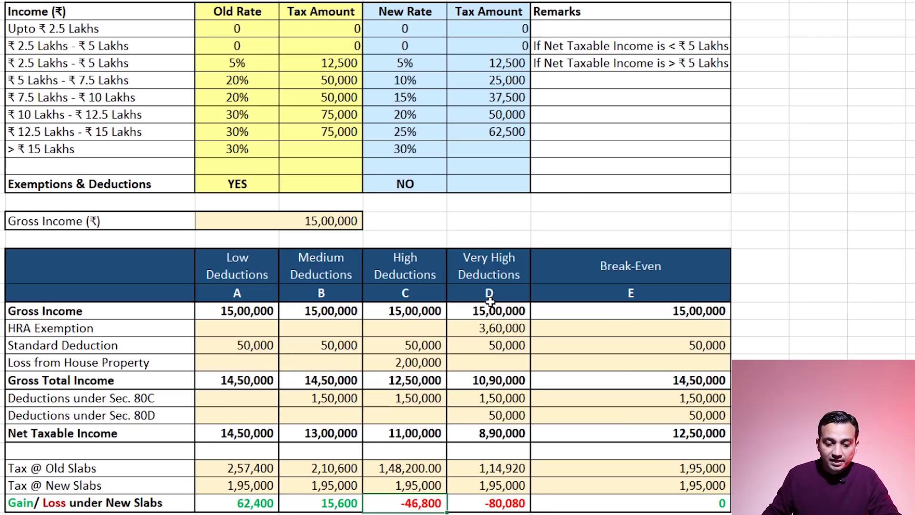
Trace scenario D from HRA exemption, standard deduction, Sec. 80C and 80D to both slab taxes and the resulting gain or loss.
left_click(510, 329)
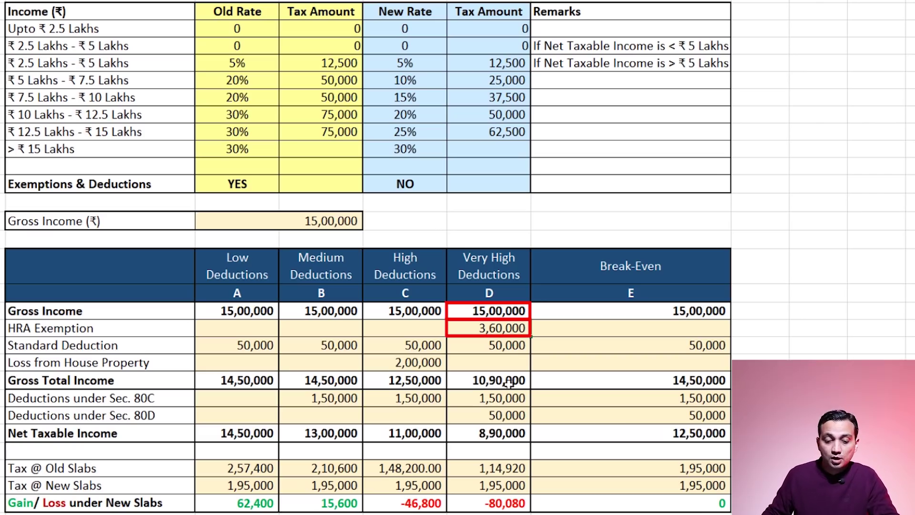
left_click(514, 349)
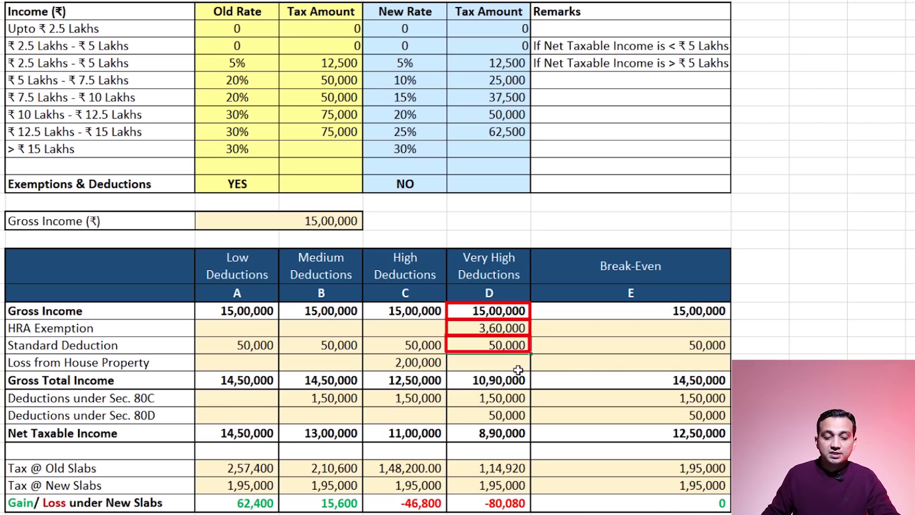
left_click(520, 397)
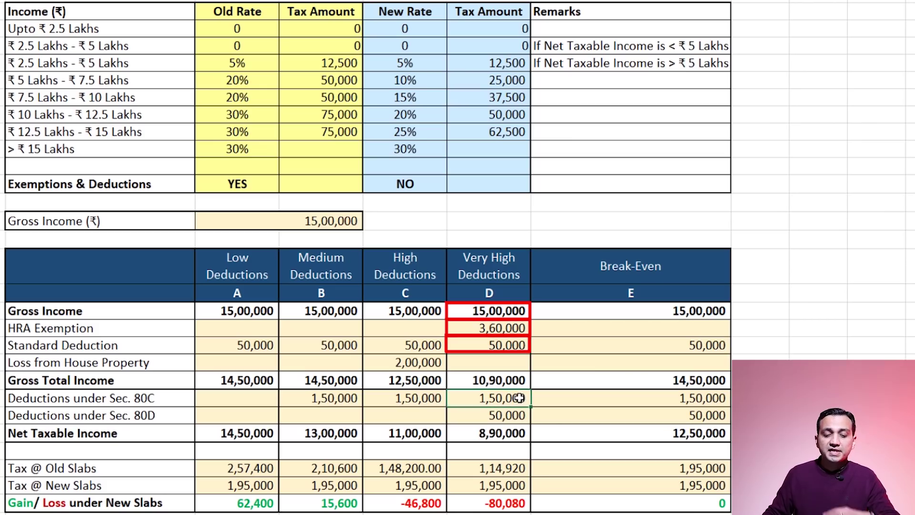
left_click(515, 415)
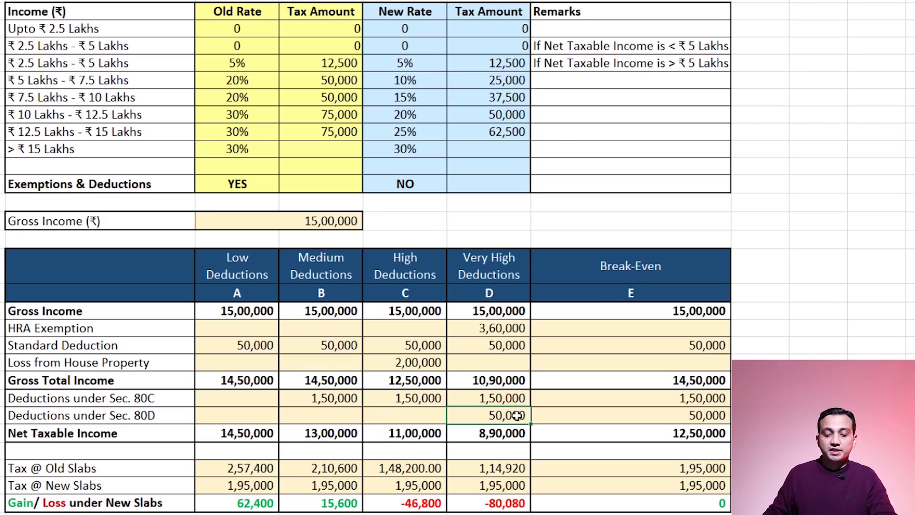
left_click(506, 470)
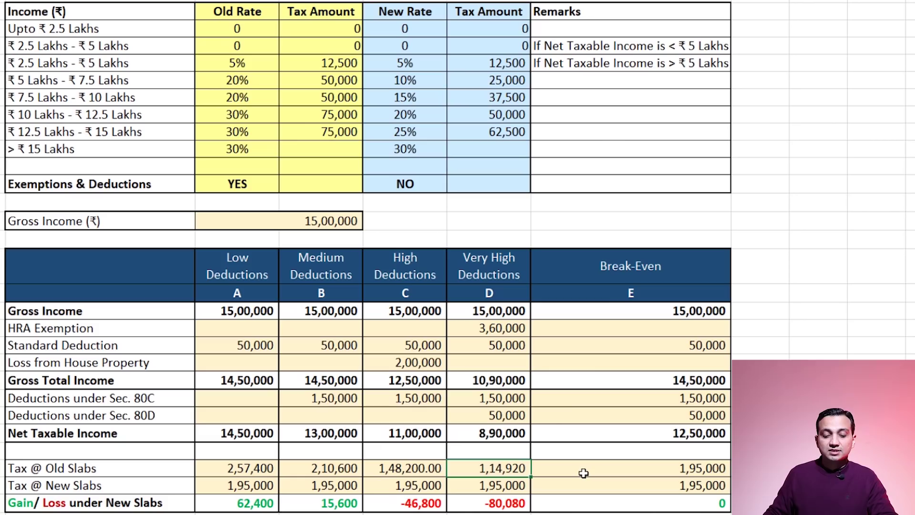
left_click(504, 487)
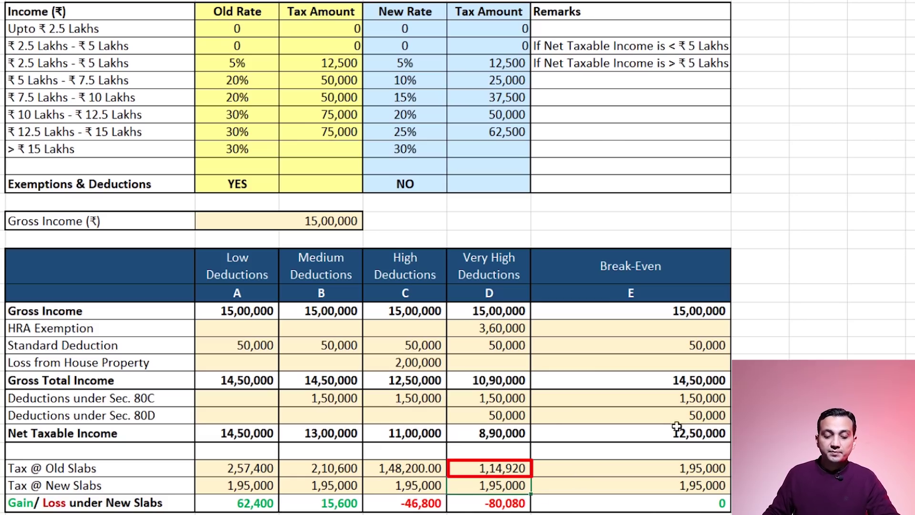
left_click(501, 507)
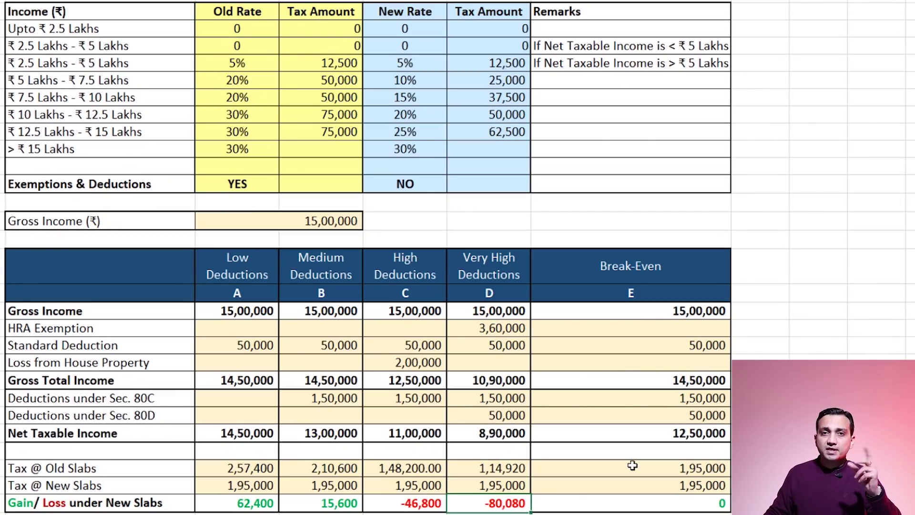
Trace Break-Even scenario E from gross income through standard, Sec. 80C and 80D deductions to net taxable income, comparing its old- and new-slab taxes.
left_click(698, 312)
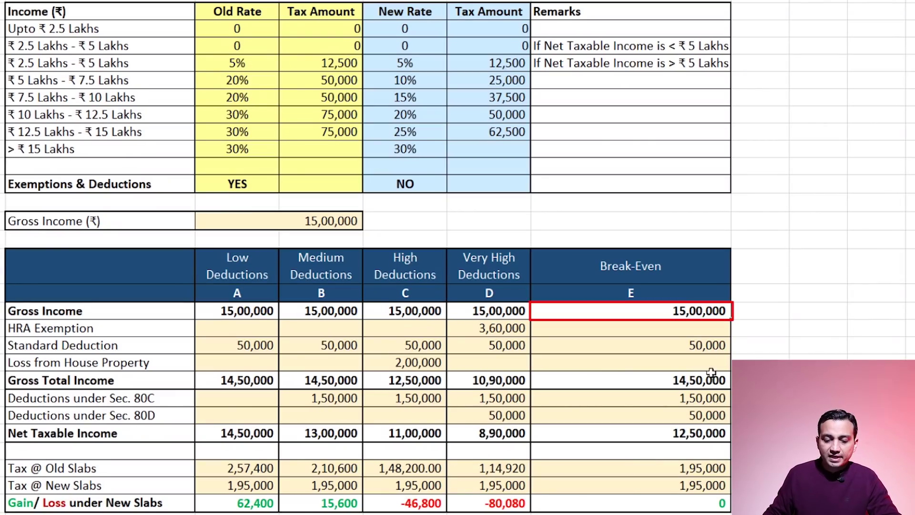
left_click(715, 349)
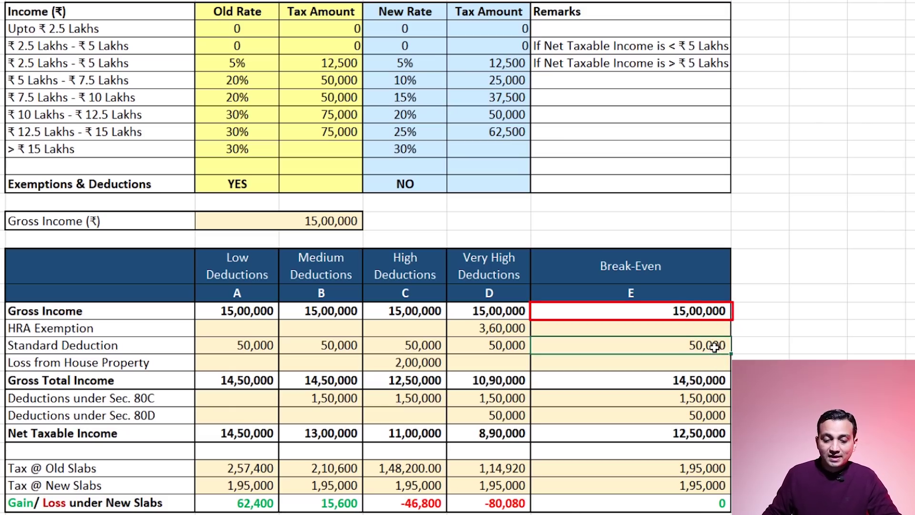
left_click(706, 401)
left_click(700, 418)
key("F4")
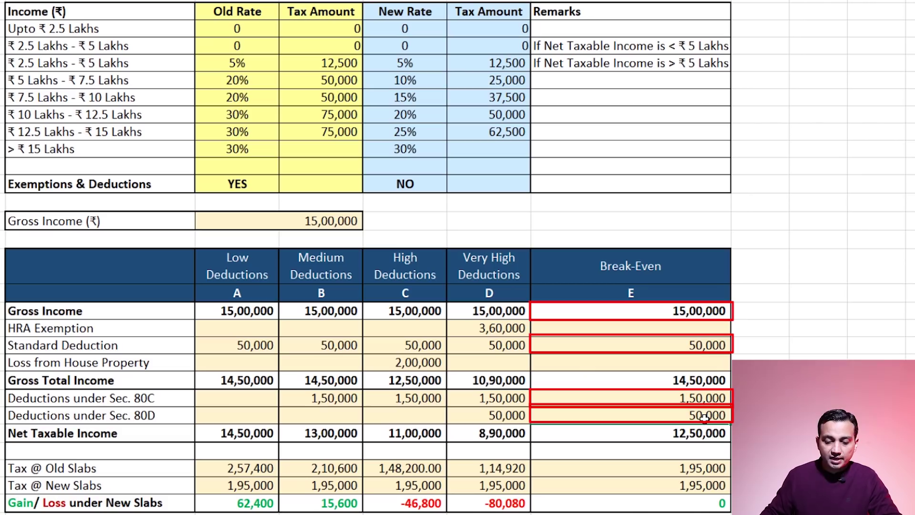
left_click(695, 436)
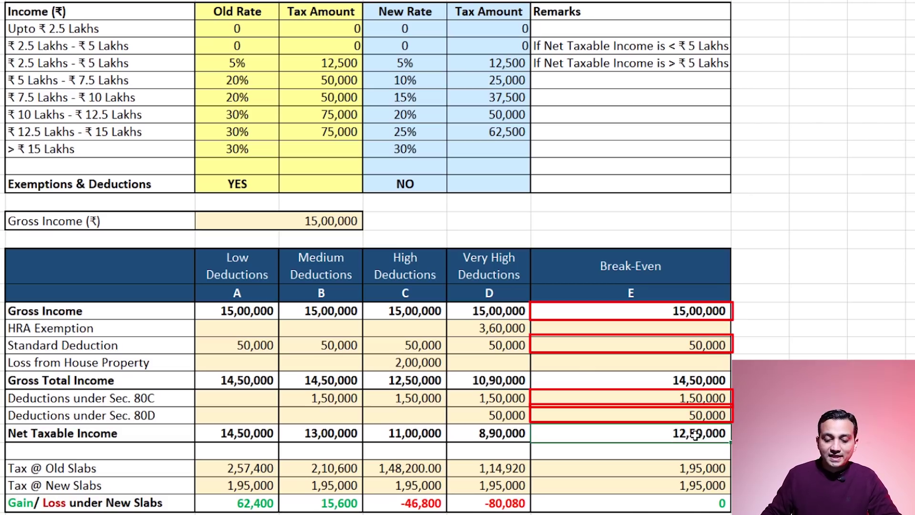
left_click_drag(704, 469, 704, 485)
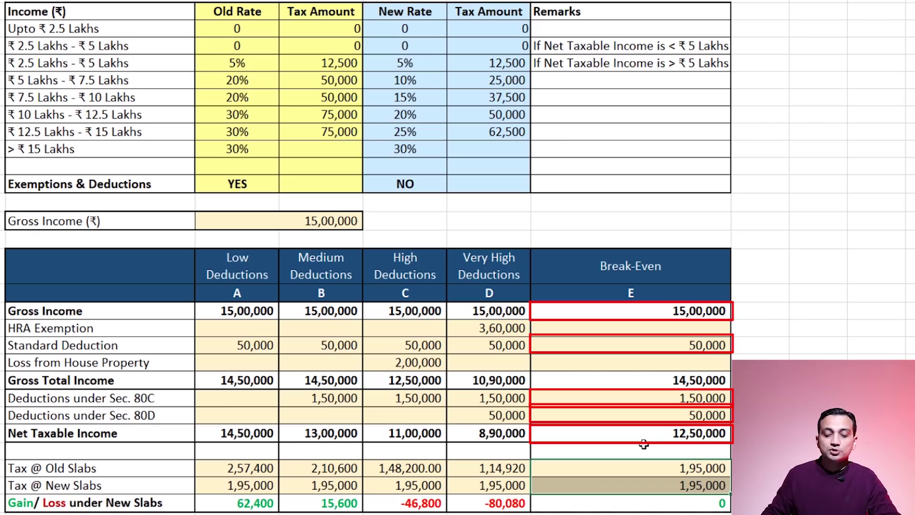